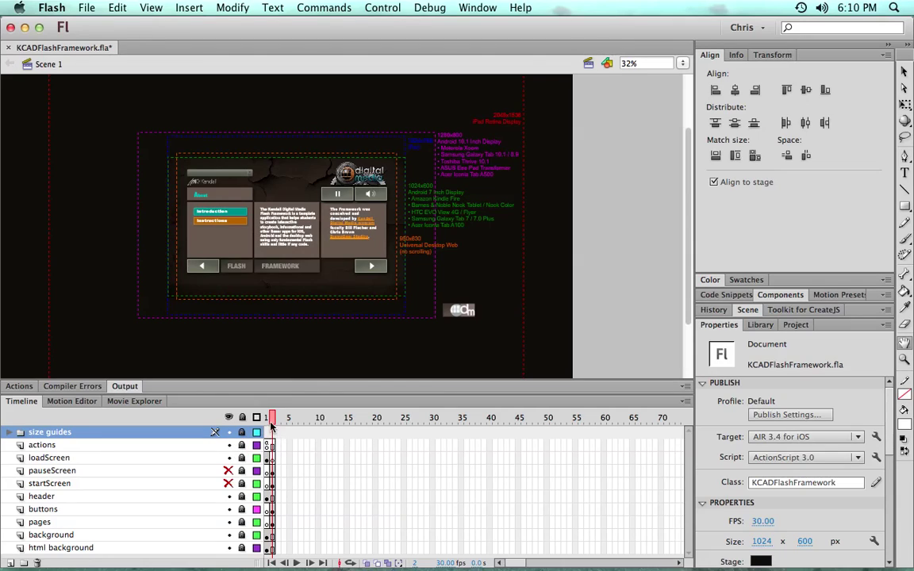
# Step: Return the playhead to frame 1 to show the Loading Kendall Flash Framework screen
pyautogui.click(268, 431)
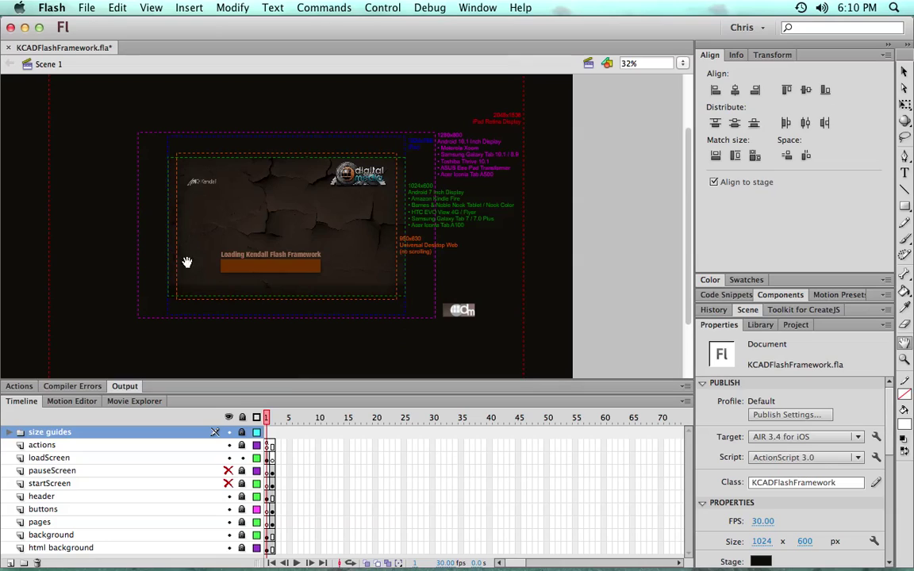
# Step: Zoom the stage to 65% and unlock all layers at once
pyautogui.press('v')
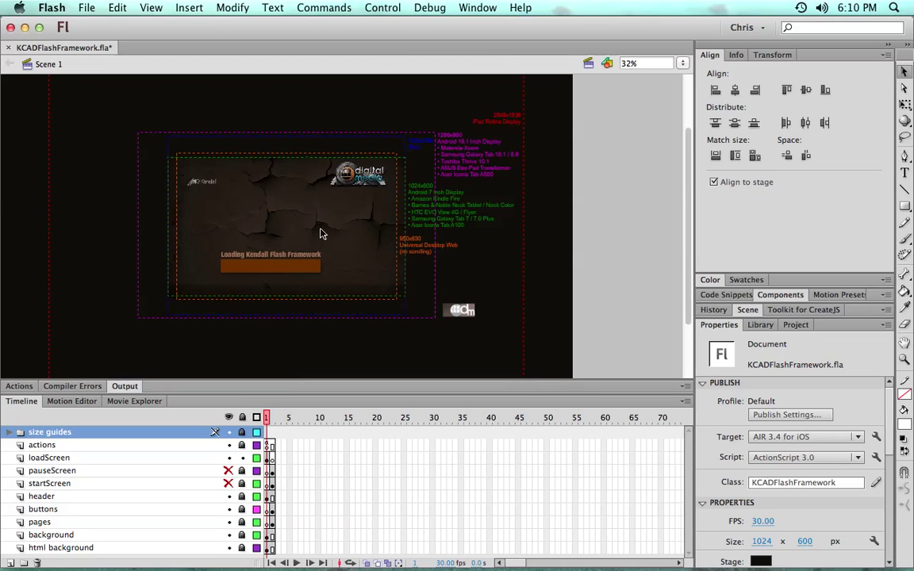
pyautogui.press('super+equal')
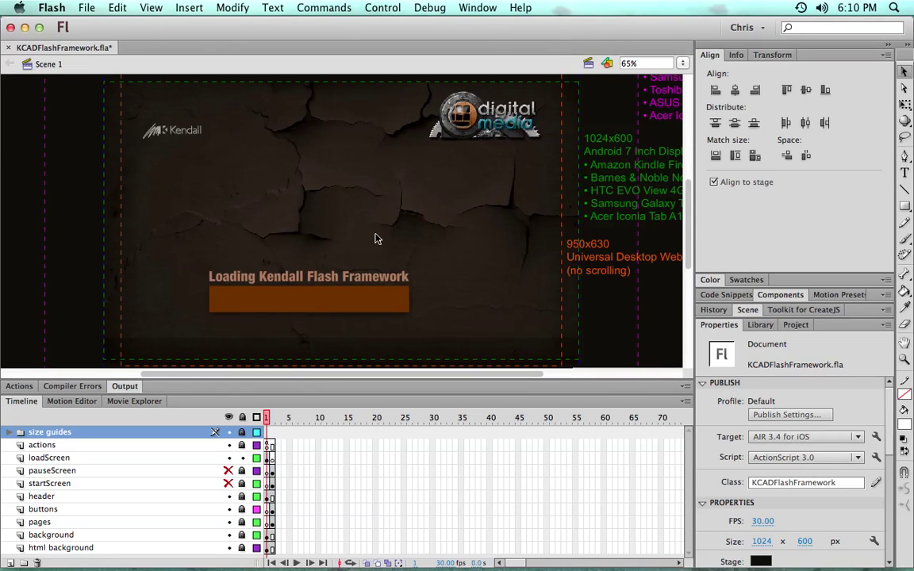
pyautogui.click(242, 418)
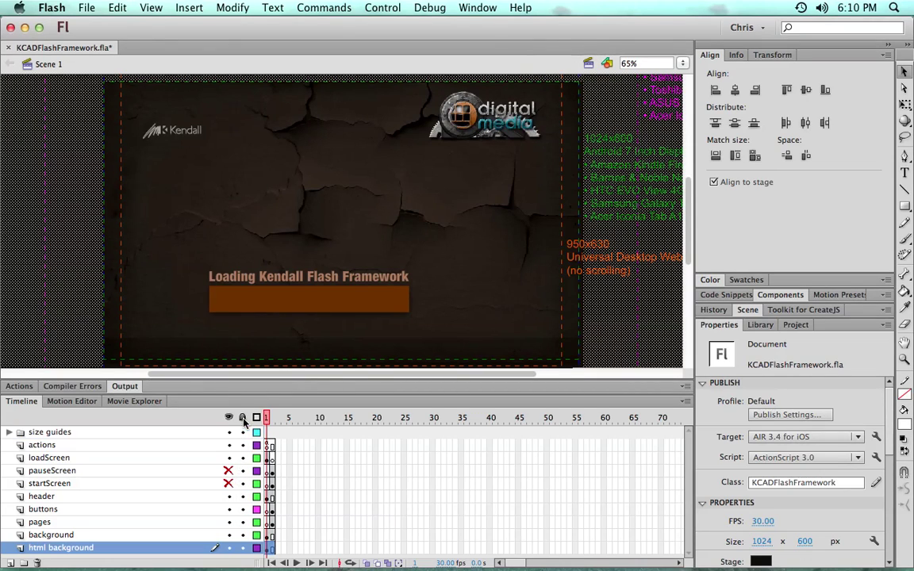
# Step: Edit the loading bar clip in place and inspect its loadBar and load bar border layers
pyautogui.click(300, 276)
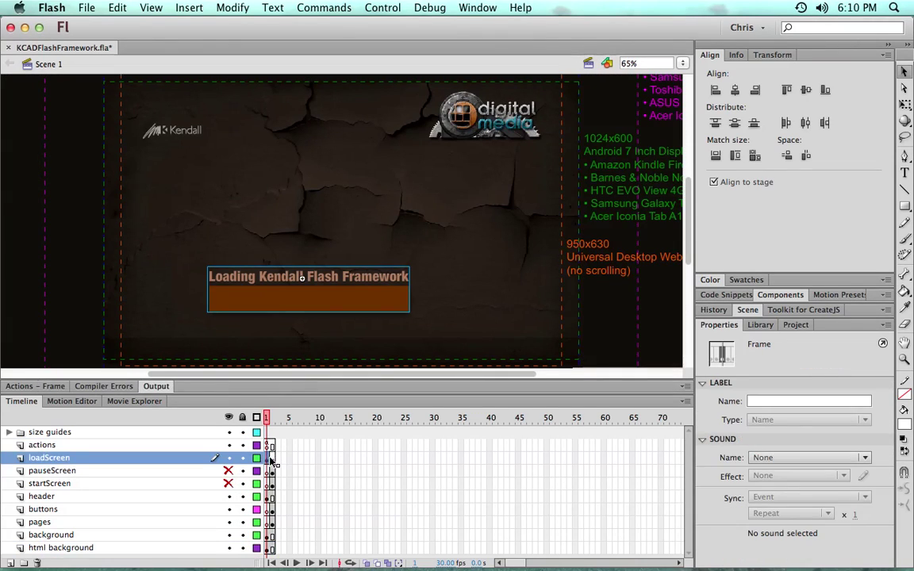
pyautogui.doubleClick(330, 301)
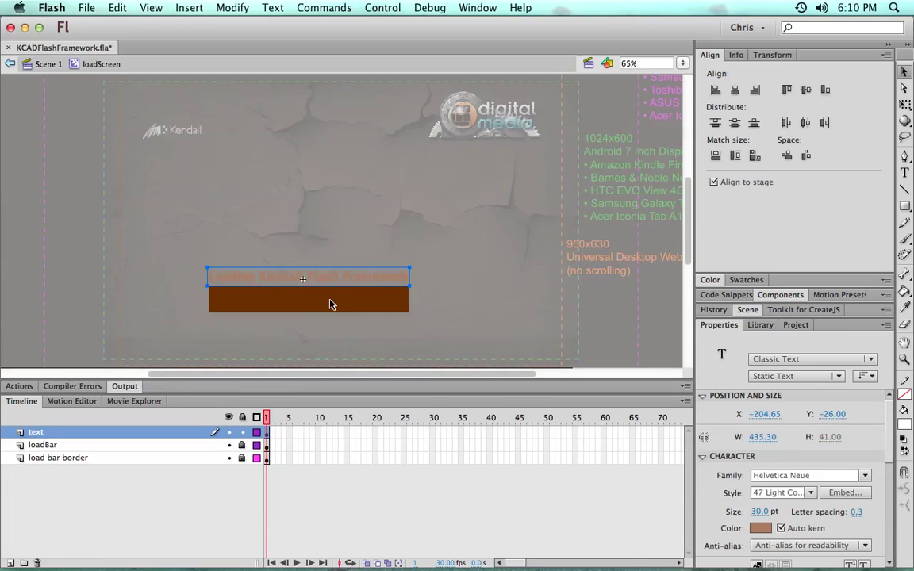
pyautogui.click(268, 445)
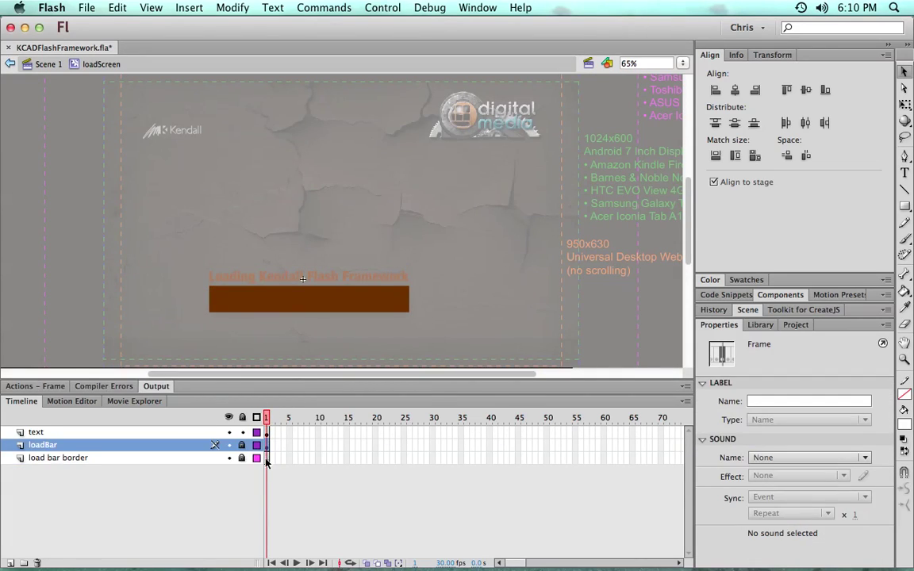
pyautogui.click(267, 458)
pyautogui.click(344, 318)
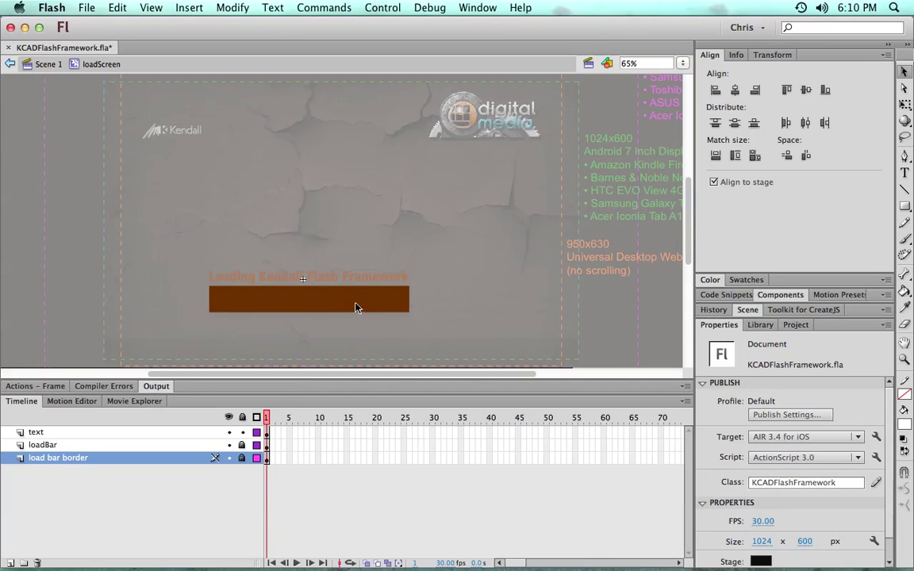
pyautogui.press('ctrl+super+Escape')
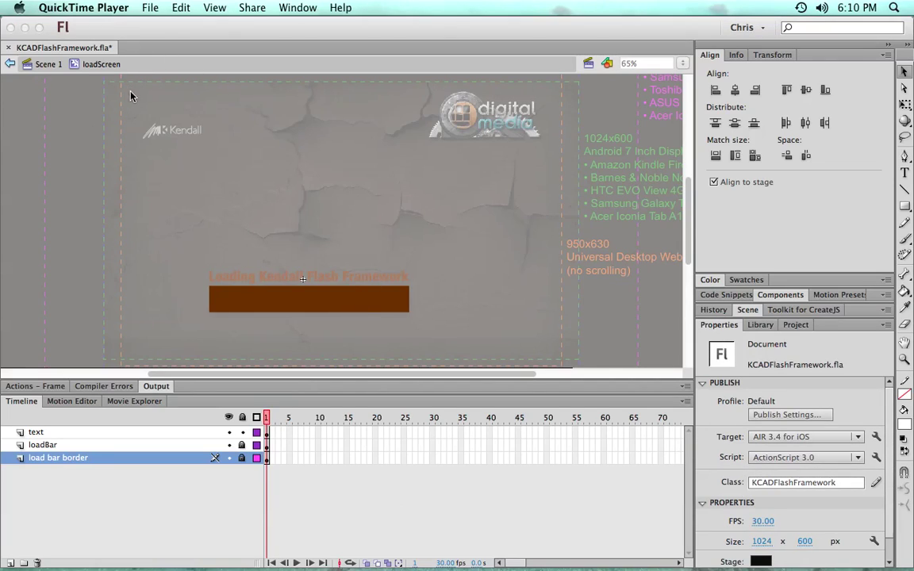
pyautogui.click(51, 68)
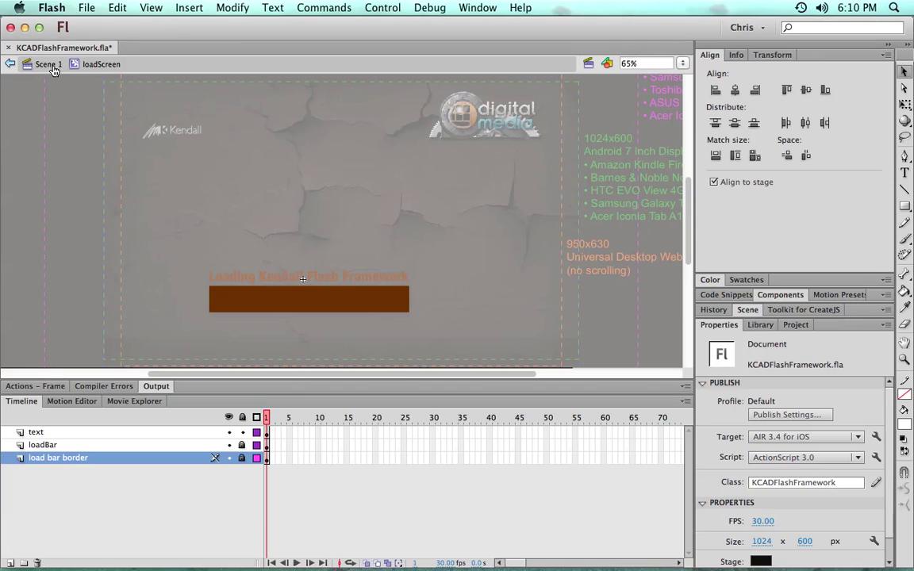
# Step: Return to Scene 1, preview the main interface on frame 2, then step back to frame 1
pyautogui.click(48, 65)
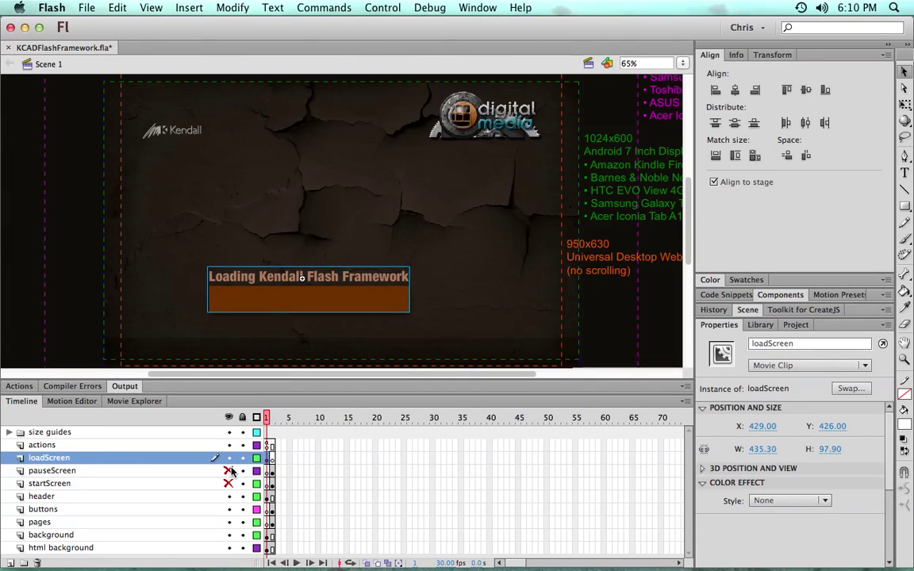
pyautogui.click(272, 421)
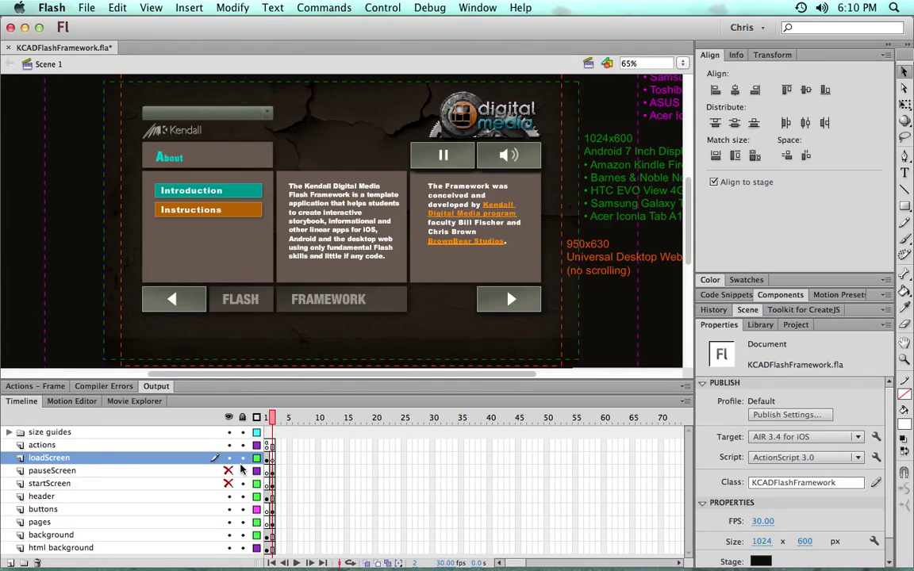
pyautogui.press(',')
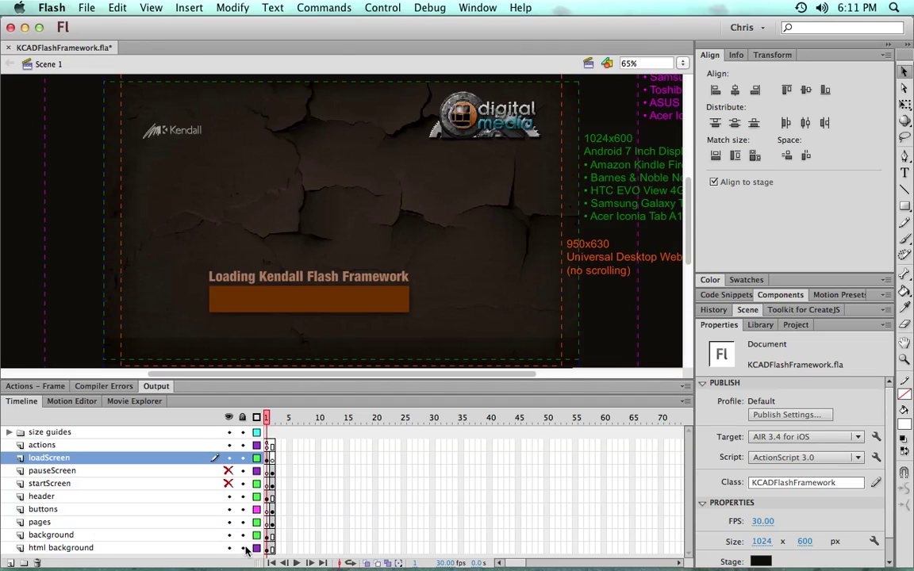
# Step: Lock the background, html background, size guides, actions and loadScreen layers, and show startScreen on frame 2
pyautogui.moveTo(246, 541); pyautogui.dragTo(242, 547)
pyautogui.moveTo(242, 432); pyautogui.dragTo(242, 457)
pyautogui.click(271, 432)
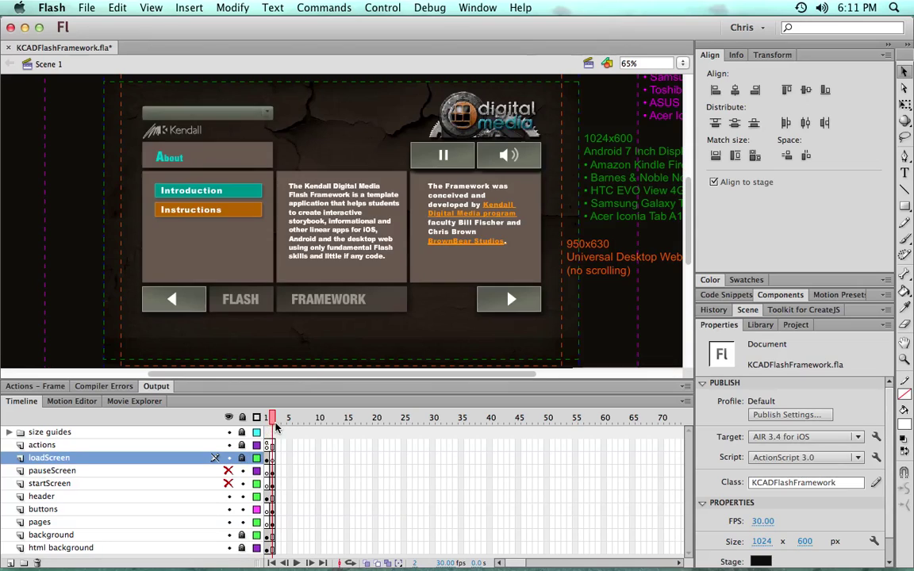
pyautogui.click(228, 470)
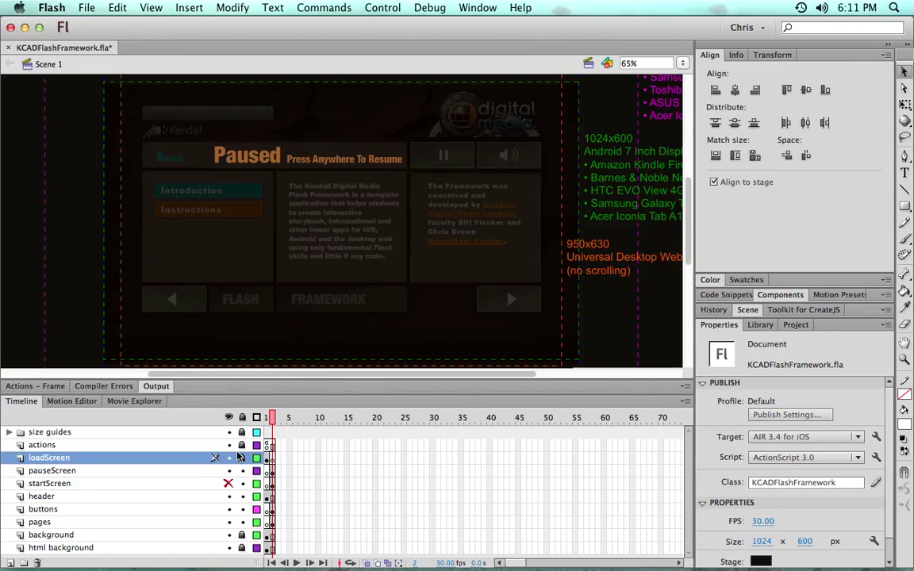
pyautogui.click(227, 471)
pyautogui.click(228, 483)
pyautogui.click(79, 483)
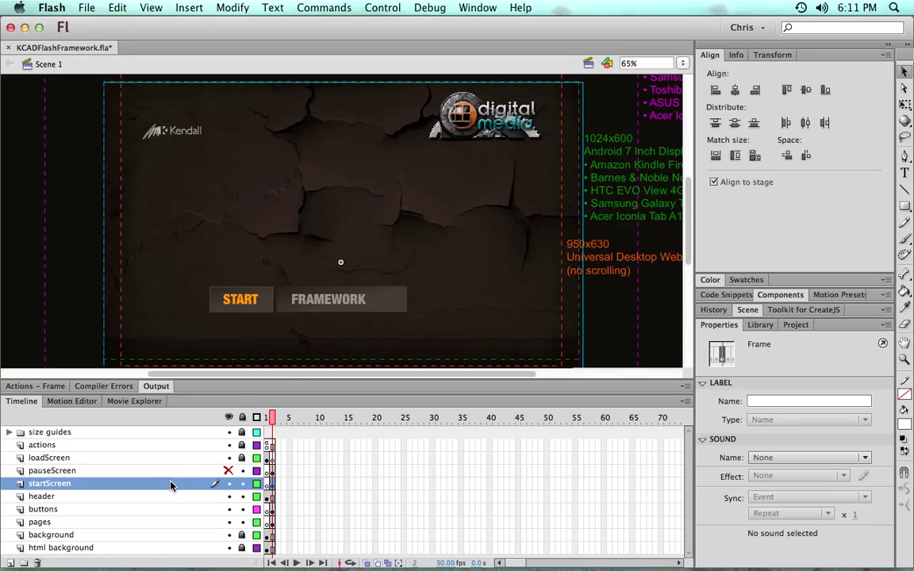
pyautogui.rightClick(116, 486)
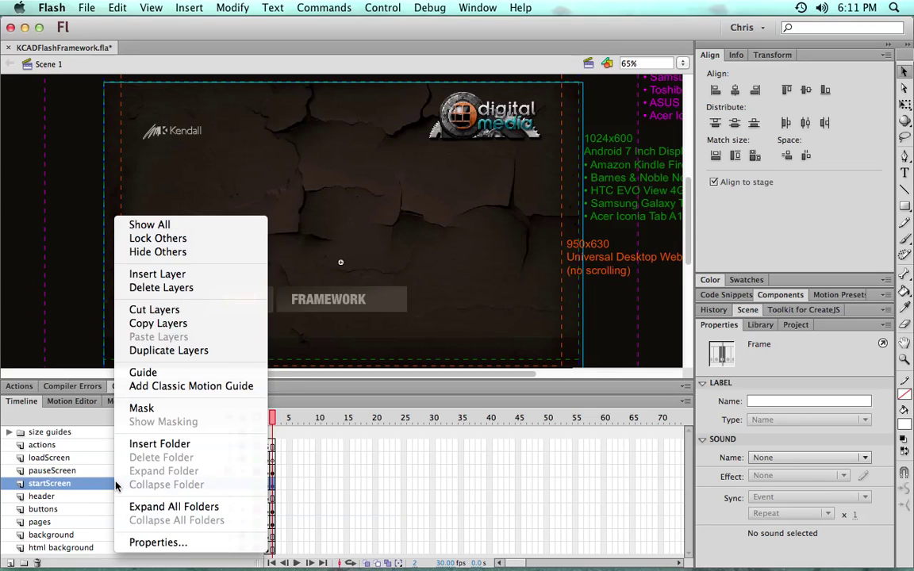
pyautogui.click(143, 372)
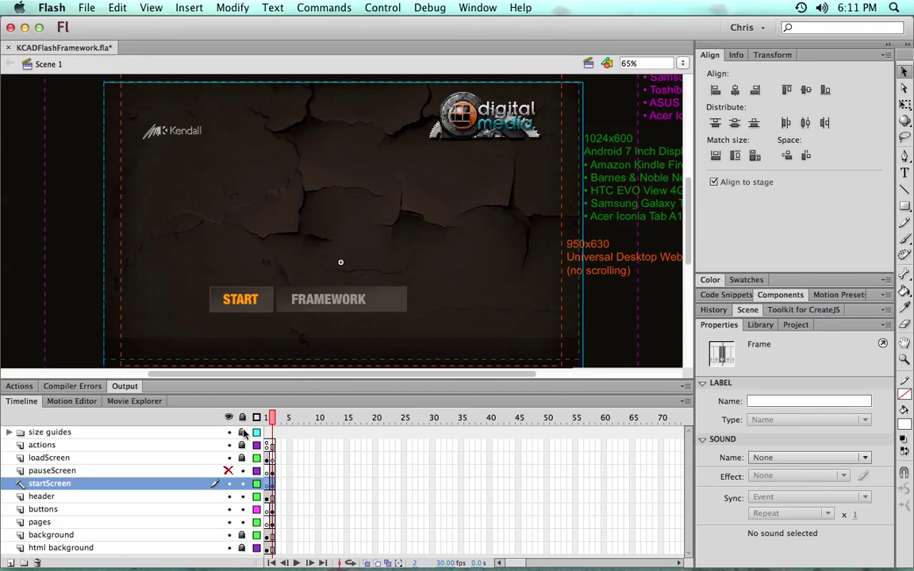
pyautogui.click(242, 483)
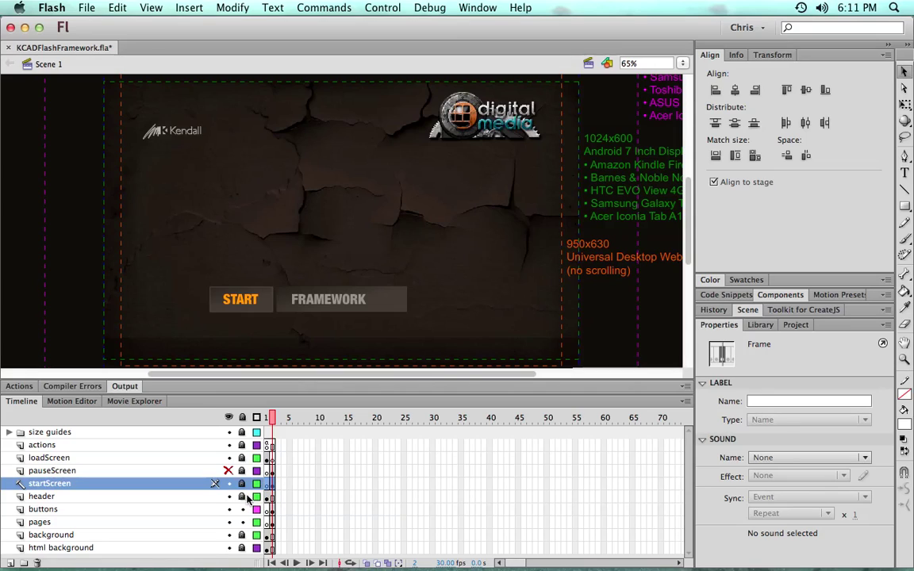
pyautogui.click(269, 497)
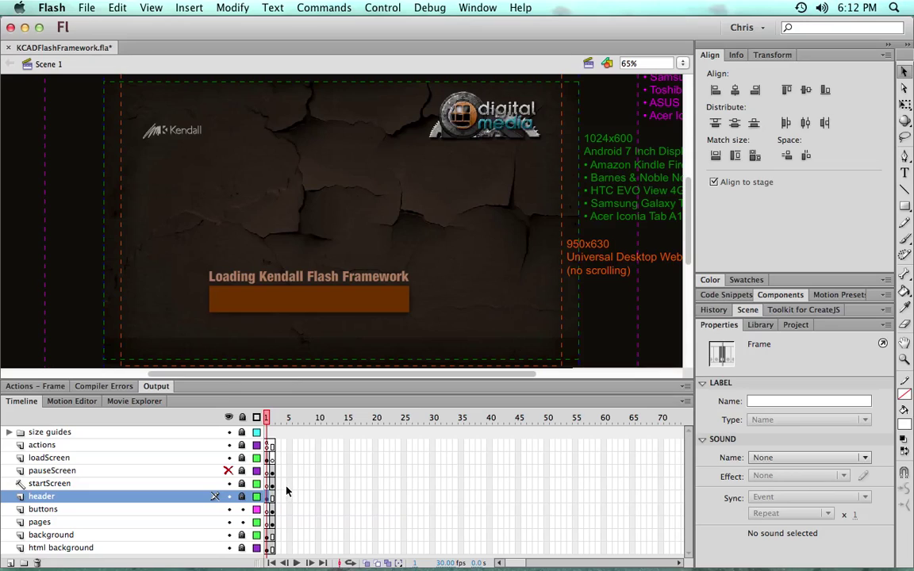
pyautogui.click(242, 497)
pyautogui.click(242, 497)
# Step: Hide the loadScreen and startScreen layers to reveal the About page
pyautogui.click(272, 509)
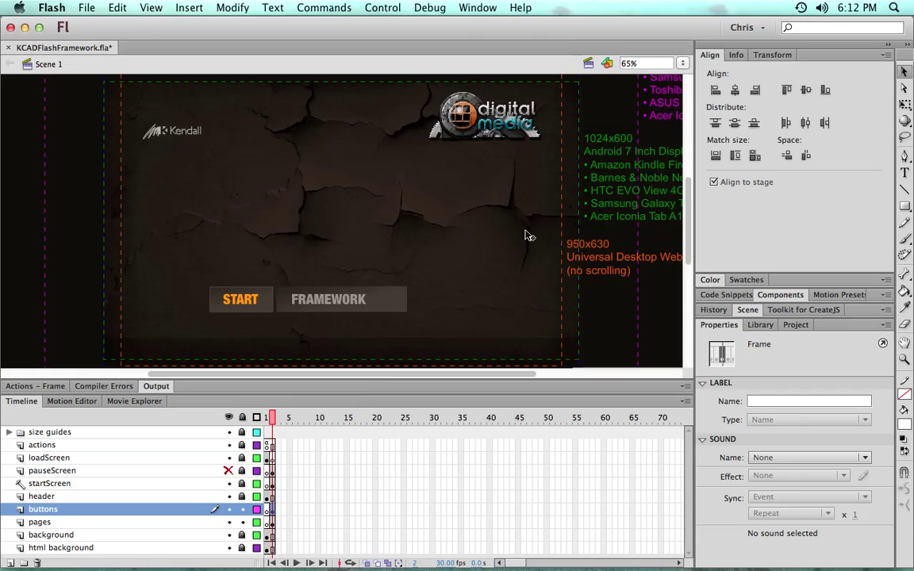
pyautogui.press('super+minus')
pyautogui.press('super+a')
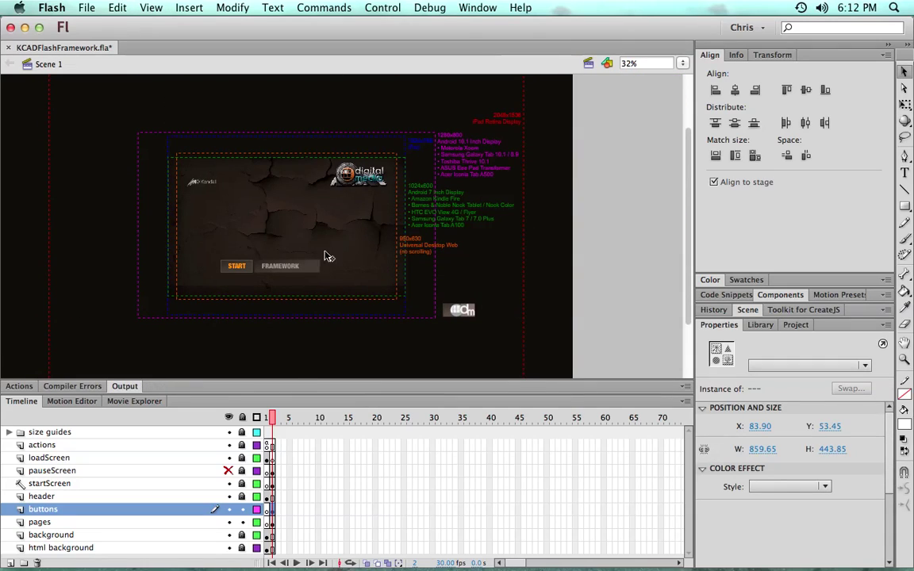
pyautogui.click(229, 457)
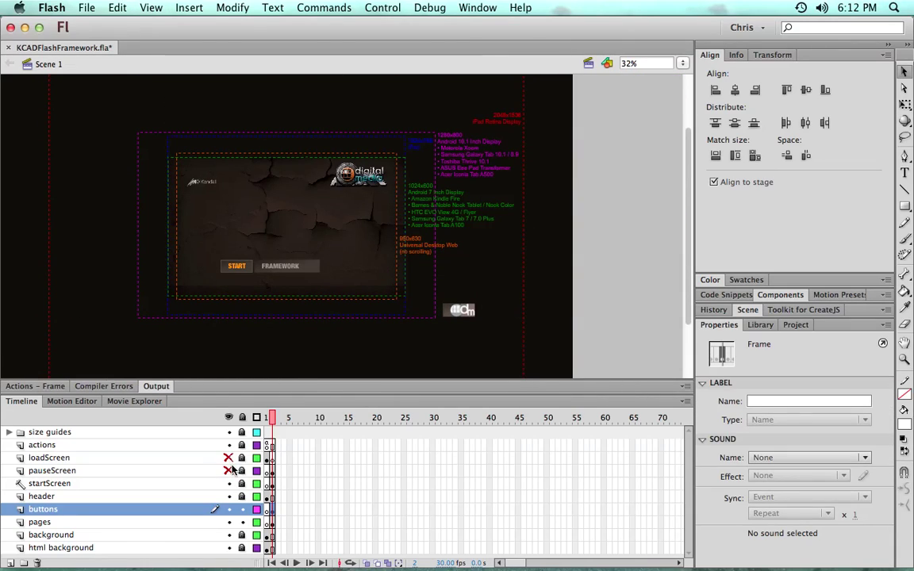
pyautogui.click(229, 483)
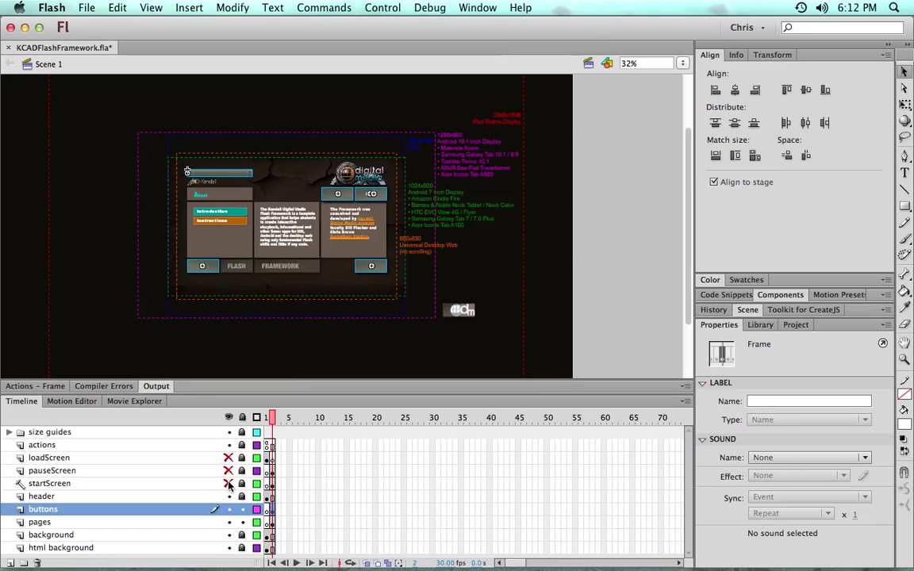
# Step: Zoom back to 65% and select the About page's pause button instance
pyautogui.press('super+equal')
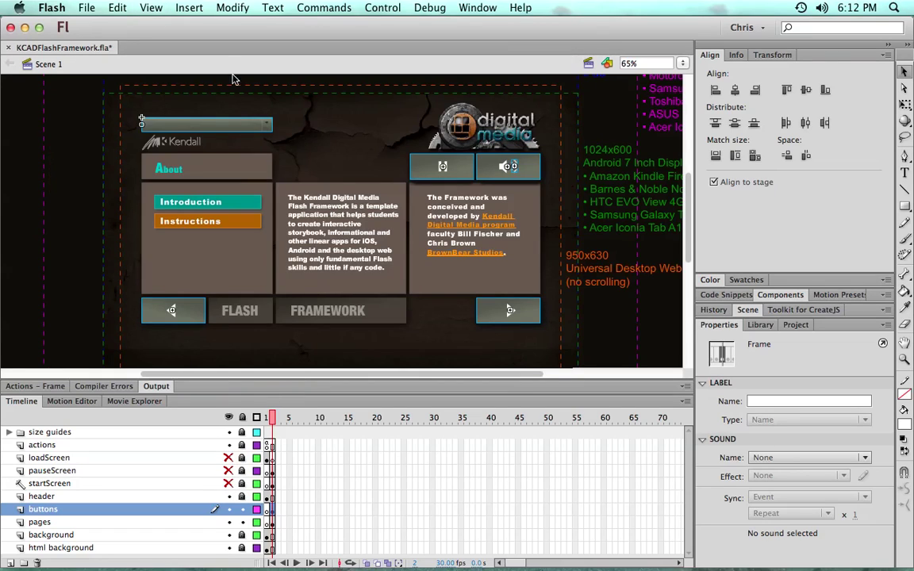
pyautogui.click(347, 143)
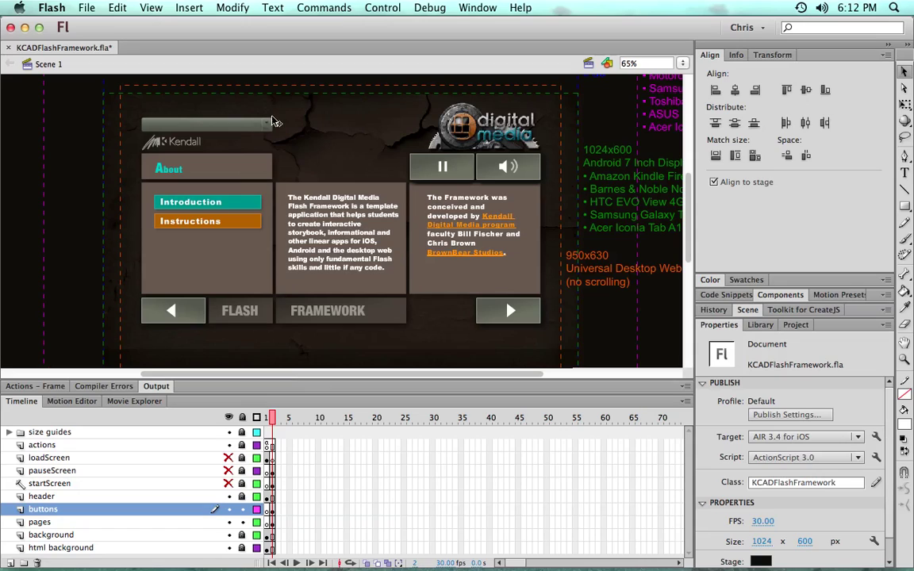
pyautogui.click(435, 170)
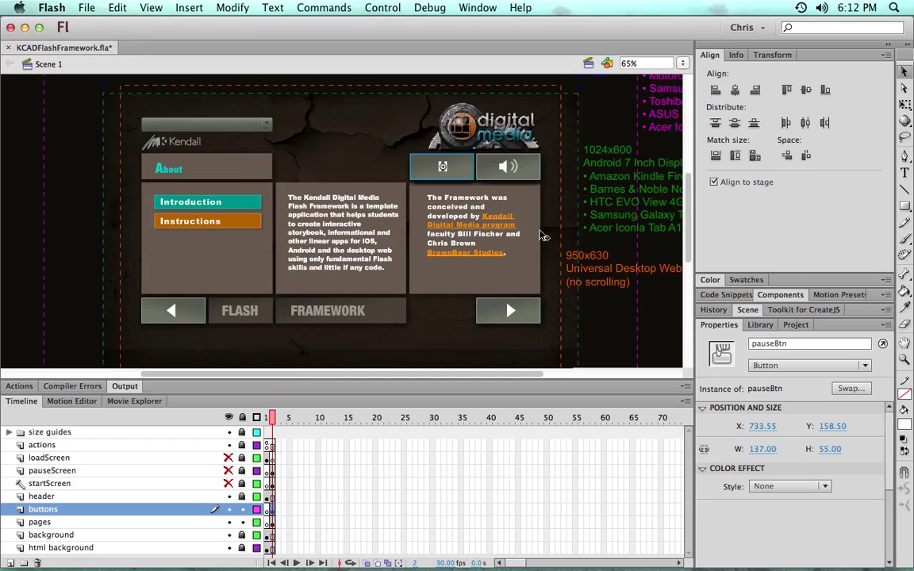
pyautogui.doubleClick(420, 168)
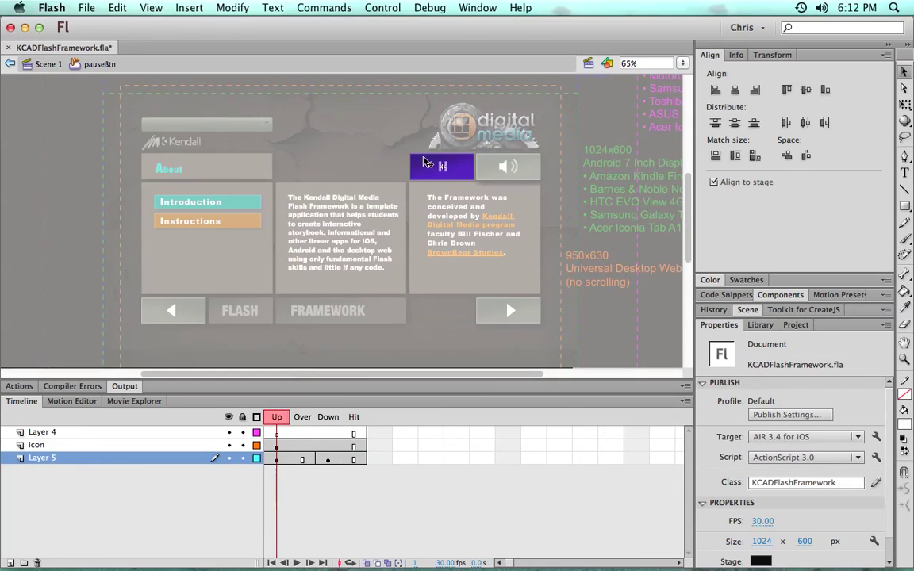
pyautogui.click(298, 418)
pyautogui.click(327, 418)
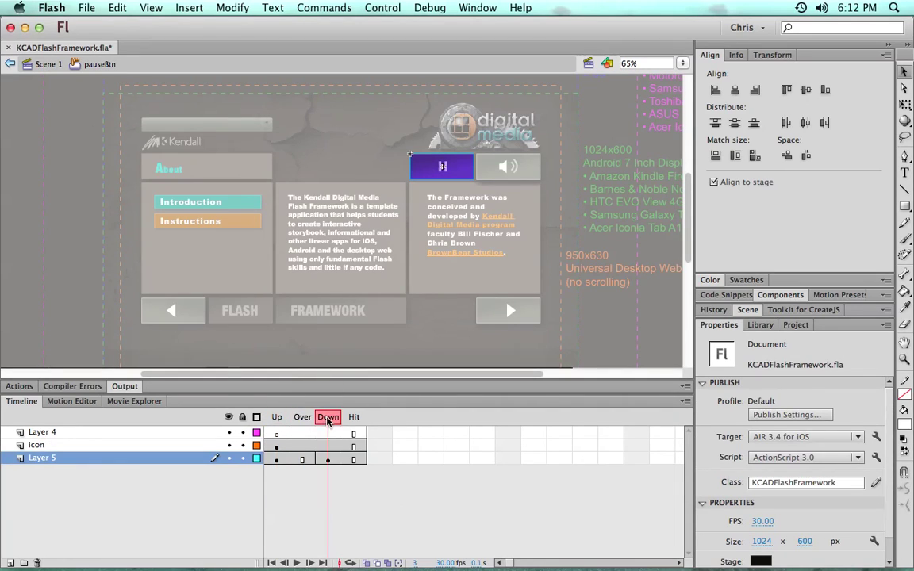
pyautogui.click(353, 418)
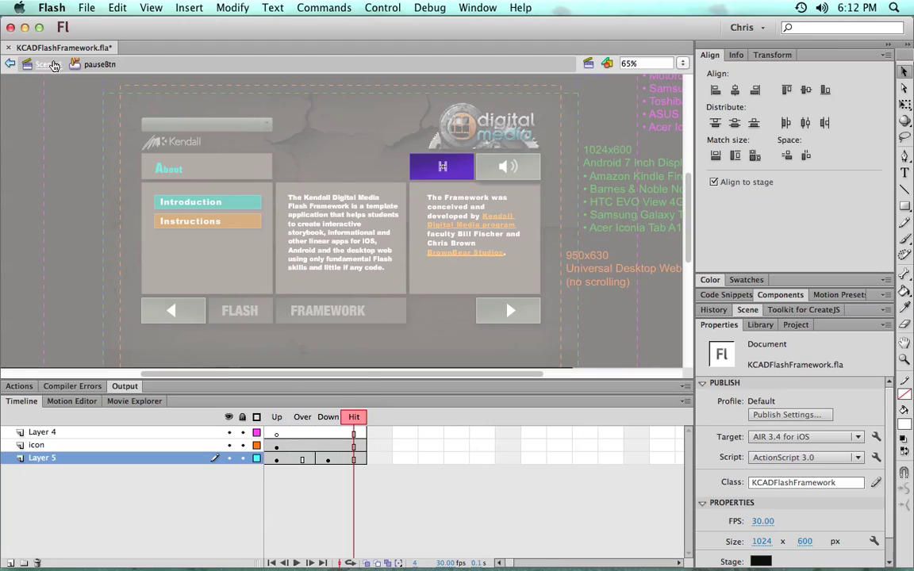
pyautogui.click(44, 63)
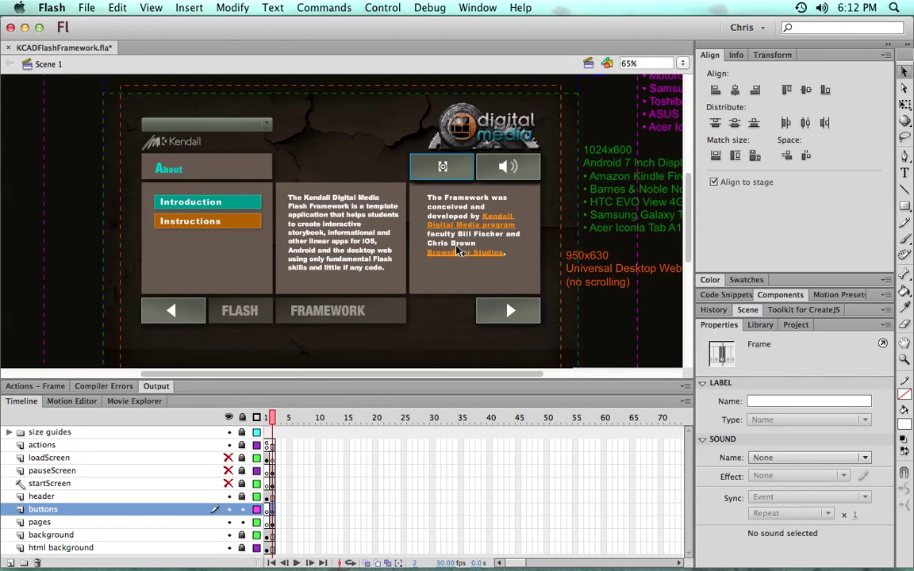
# Step: Select the pages_cb combo box, then browse the Library, expanding and collapsing Component Assets
pyautogui.click(264, 129)
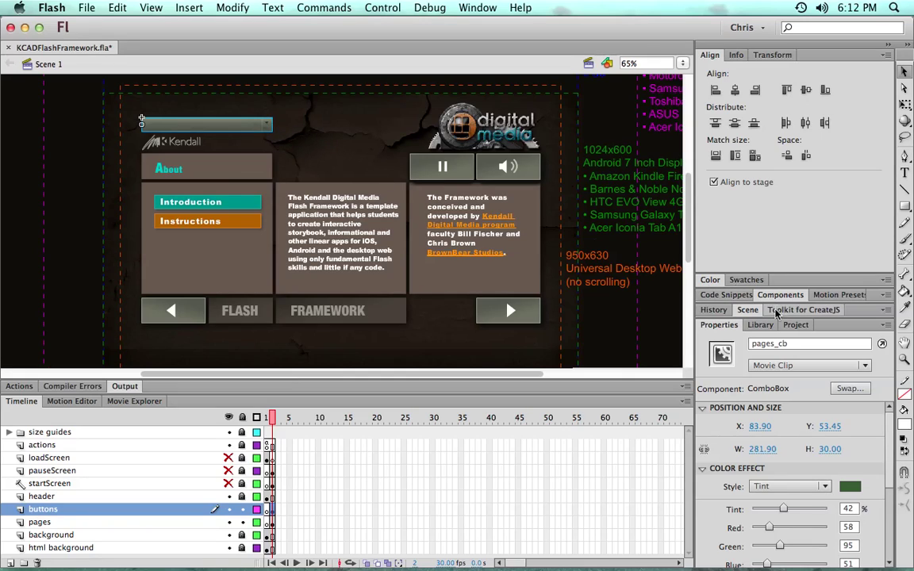
pyautogui.click(760, 325)
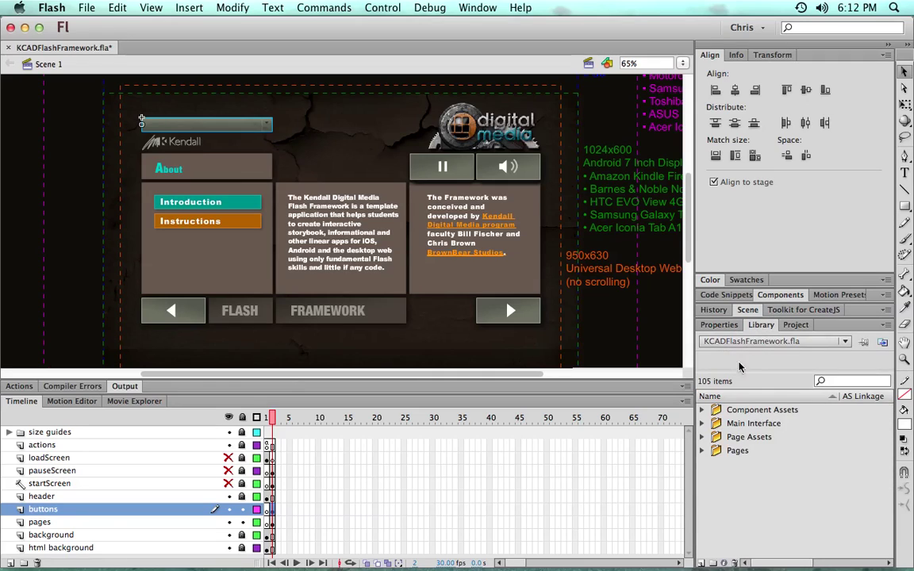
pyautogui.click(701, 410)
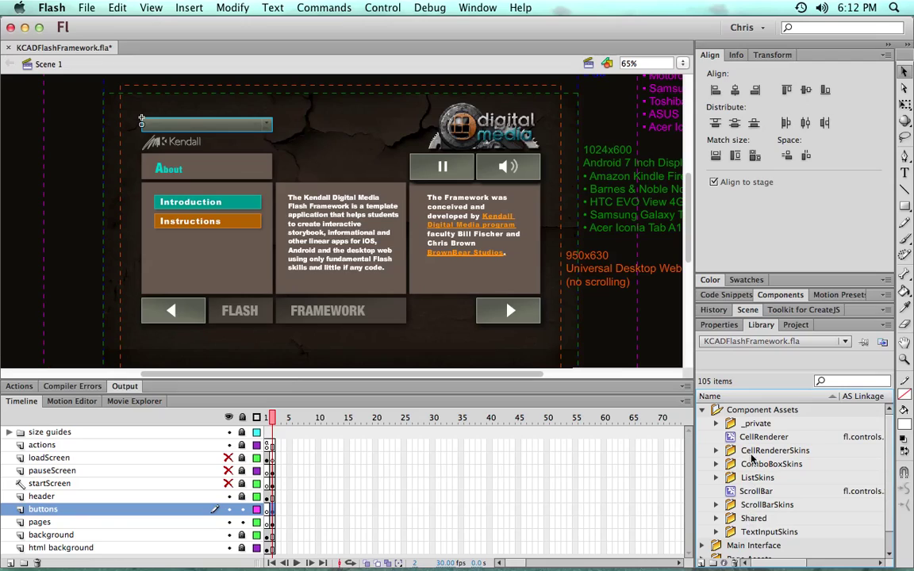
pyautogui.click(701, 410)
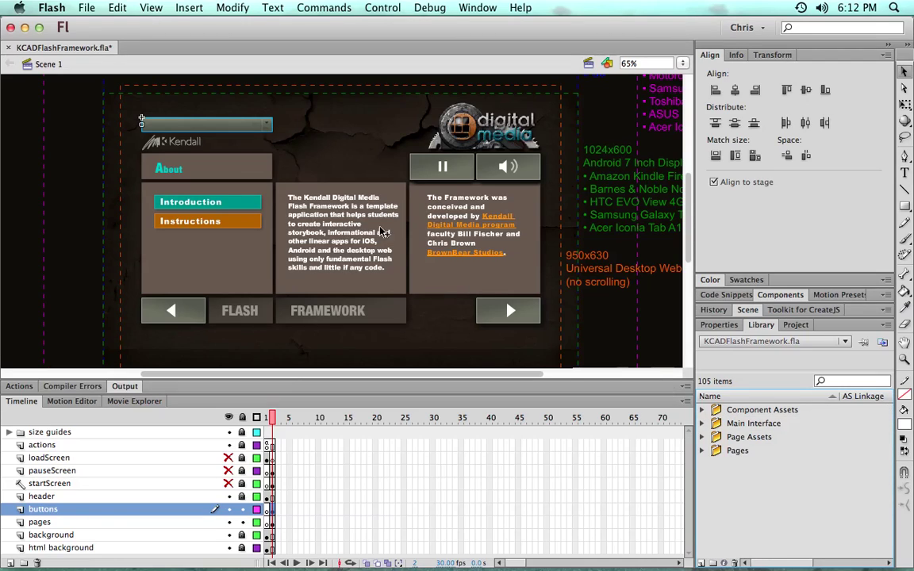